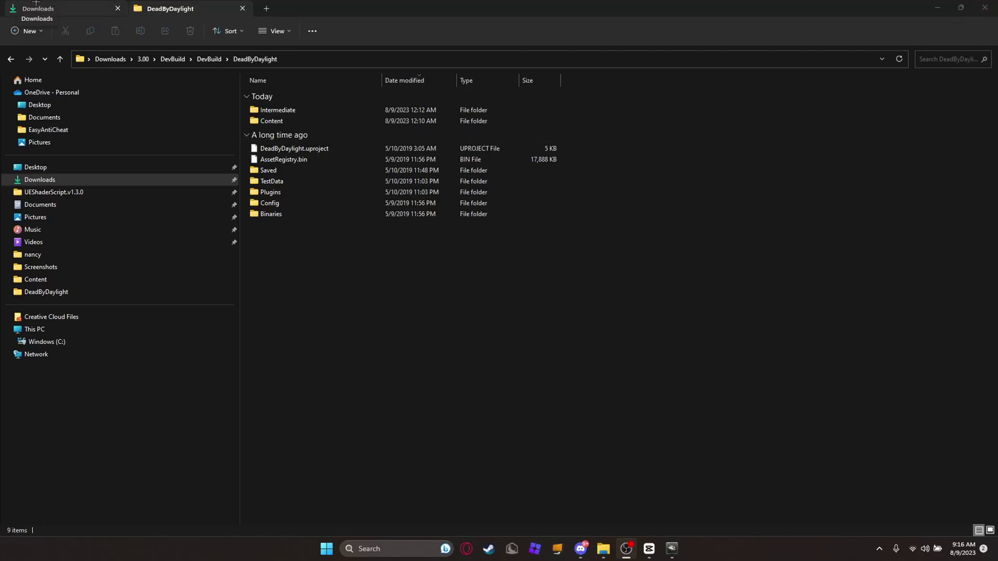
Open the 'springtrapmyers (1)' mod folder in Downloads
left_click(25, 10)
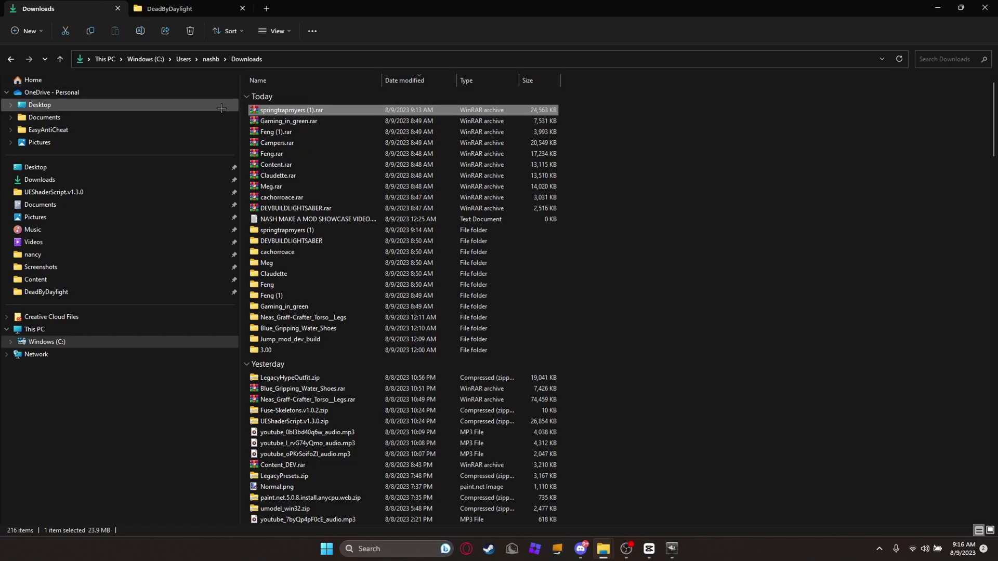
left_click(290, 231)
key("F2")
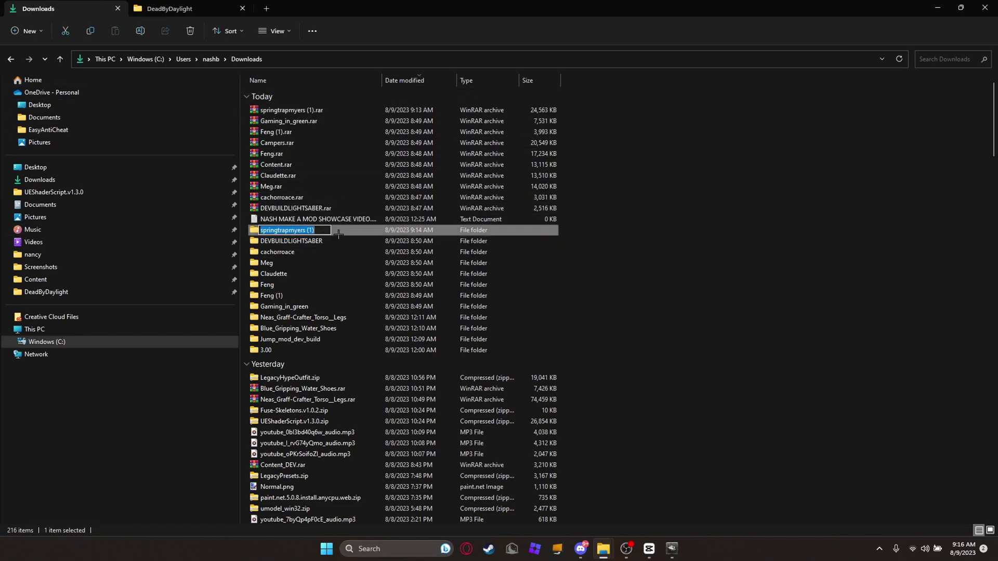
key("Return")
key("Return")
Drill through SpringtrapMyers > SpringtrapMyers > DeadByDaylight and select the Content folder
double_click(290, 116)
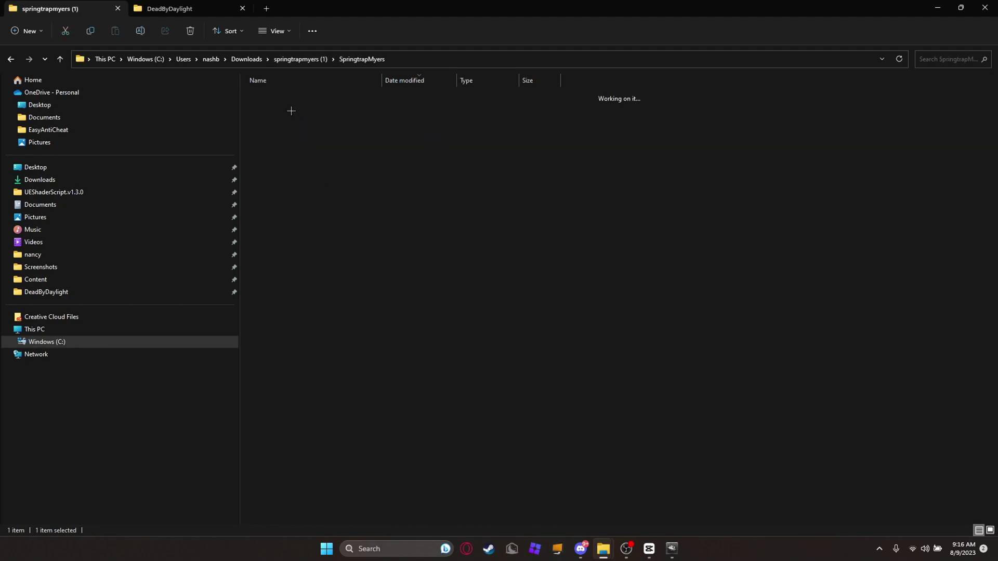
left_click(289, 145)
key("F2")
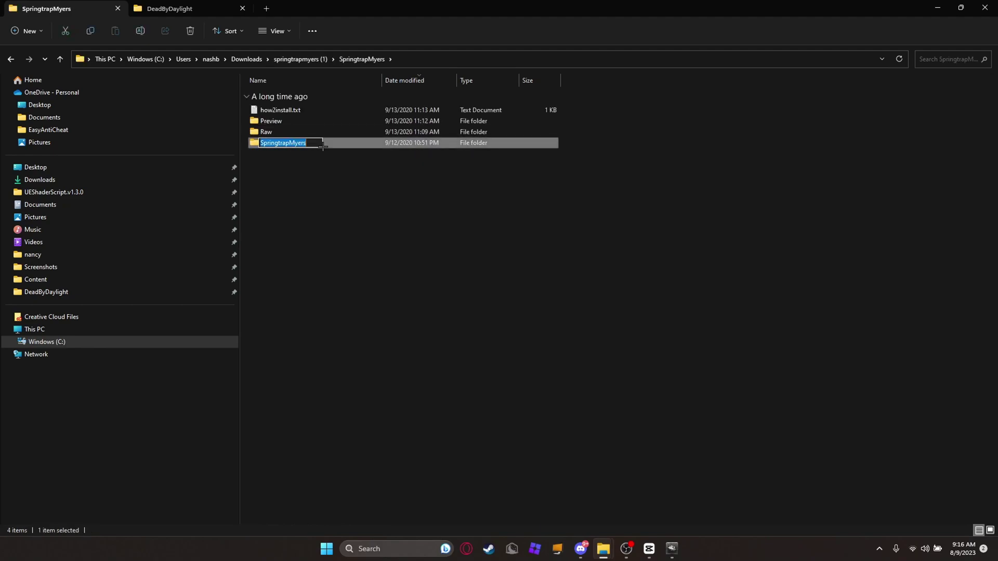
double_click(322, 145)
double_click(290, 112)
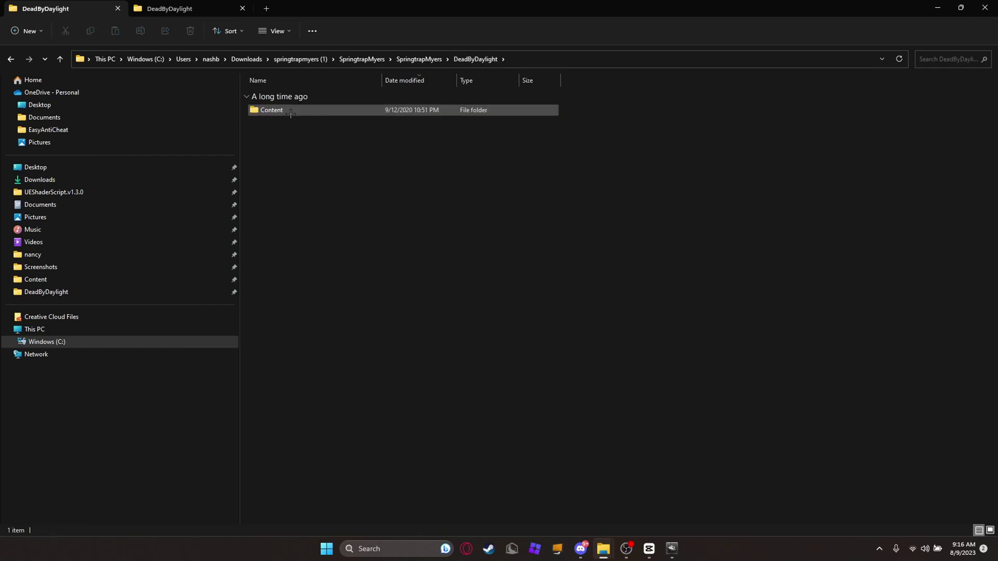
left_click(290, 112)
Move the mod's Content folder into the dev build's DeadByDaylight folder, replacing existing files
mouse_move(292, 111)
left_mouse_down()
mouse_move(280, 306)
mouse_move(297, 294)
mouse_move(306, 302)
left_mouse_up()
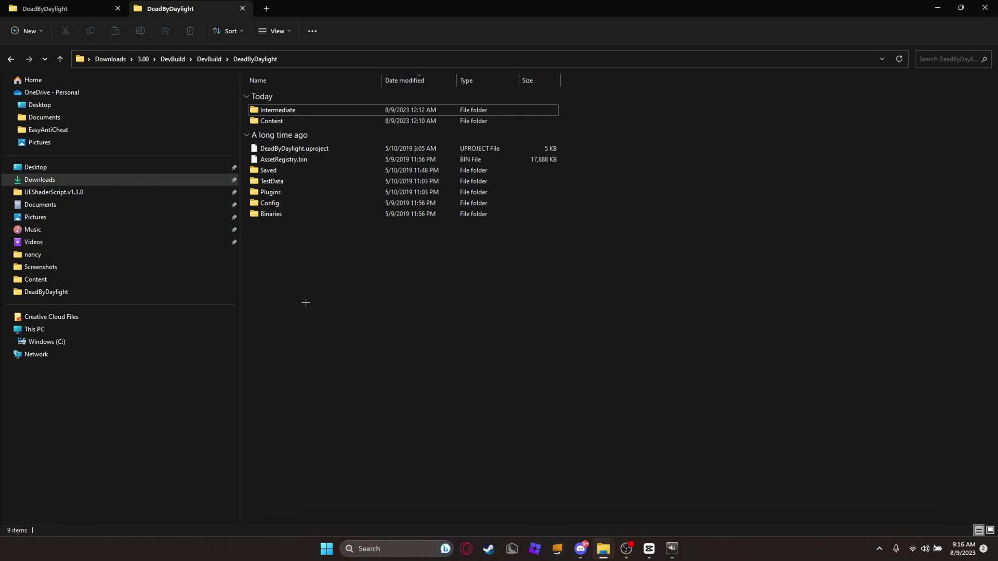
left_click(467, 188)
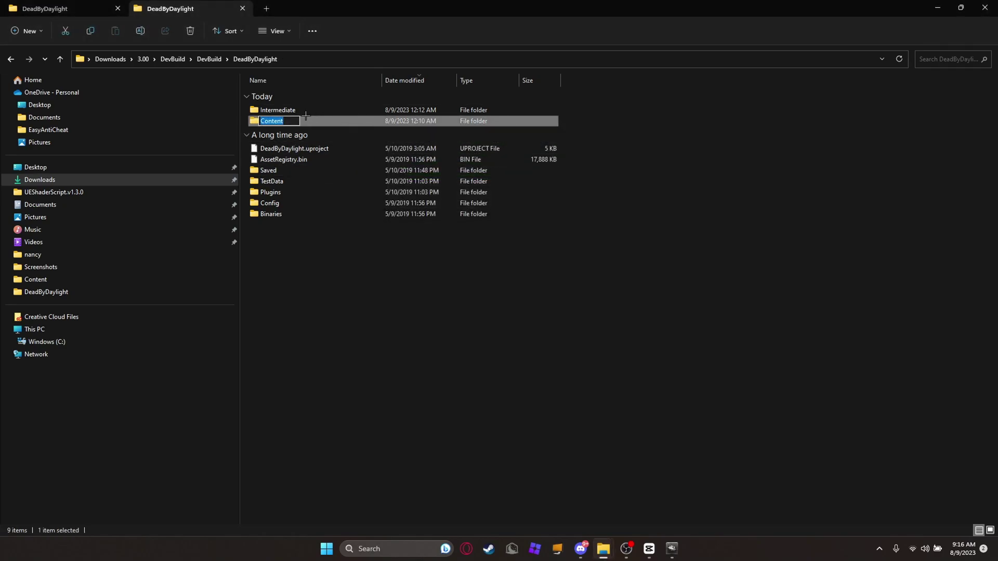
left_click(292, 318)
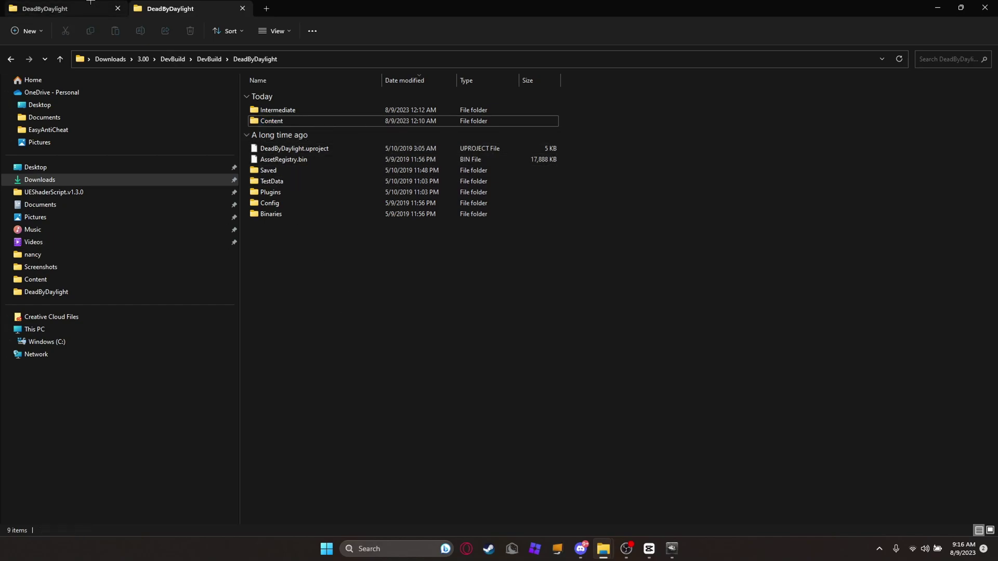
Go up to the DevBuild folder and select Dev_Launcher.exe
left_click(67, 6)
left_click(144, 9)
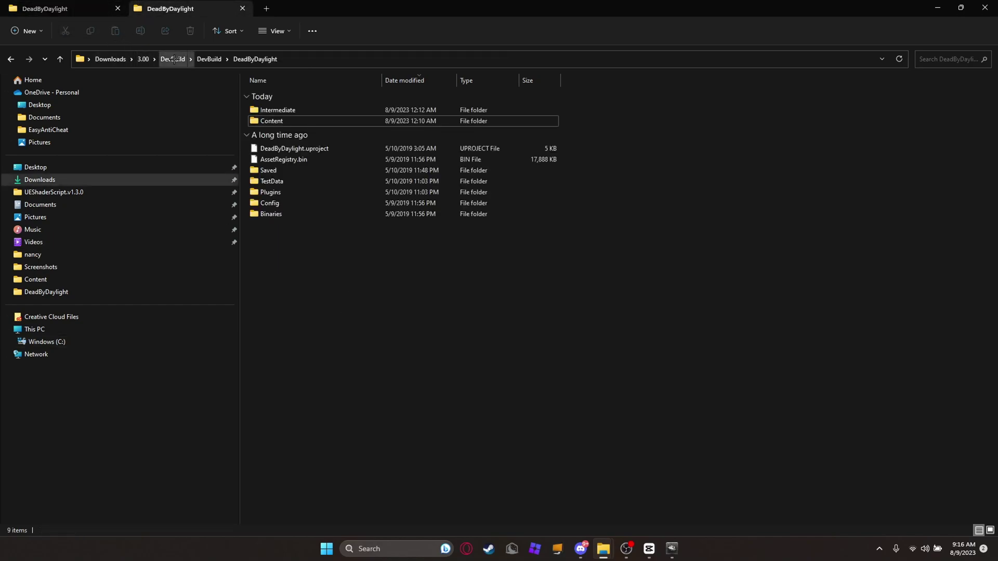
left_click(202, 58)
left_click(288, 147)
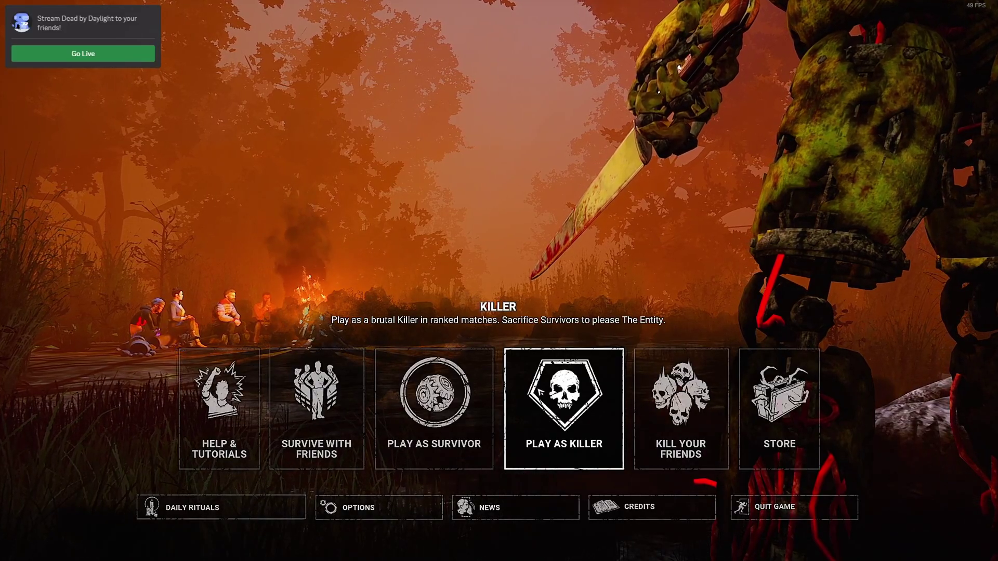
Enter the killer lobby to see The Shape appearing as Springtrap
left_click(539, 385)
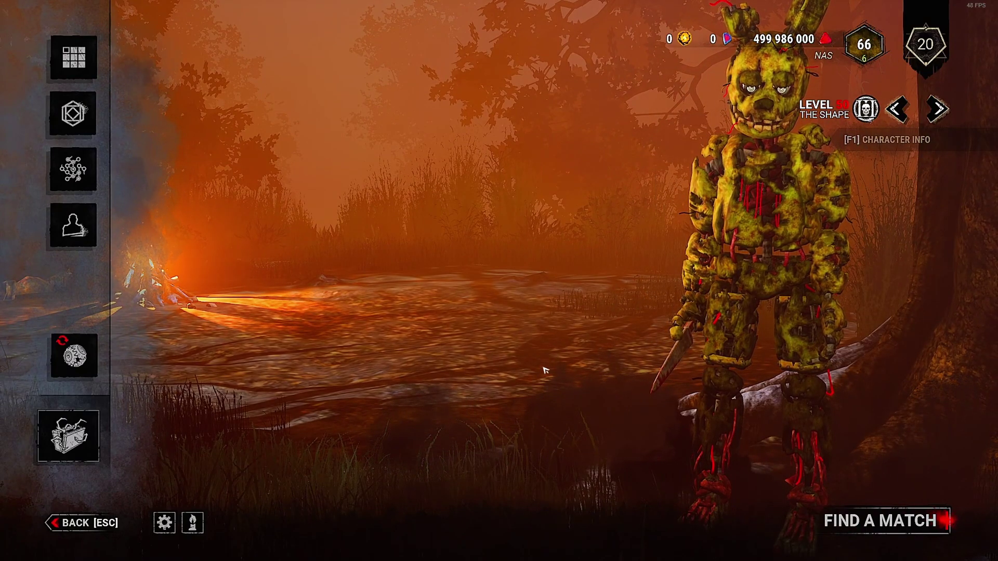
left_click(62, 207)
left_click(73, 224)
Switch to survivor Nea Karlsson and briefly view her customization
left_click(70, 350)
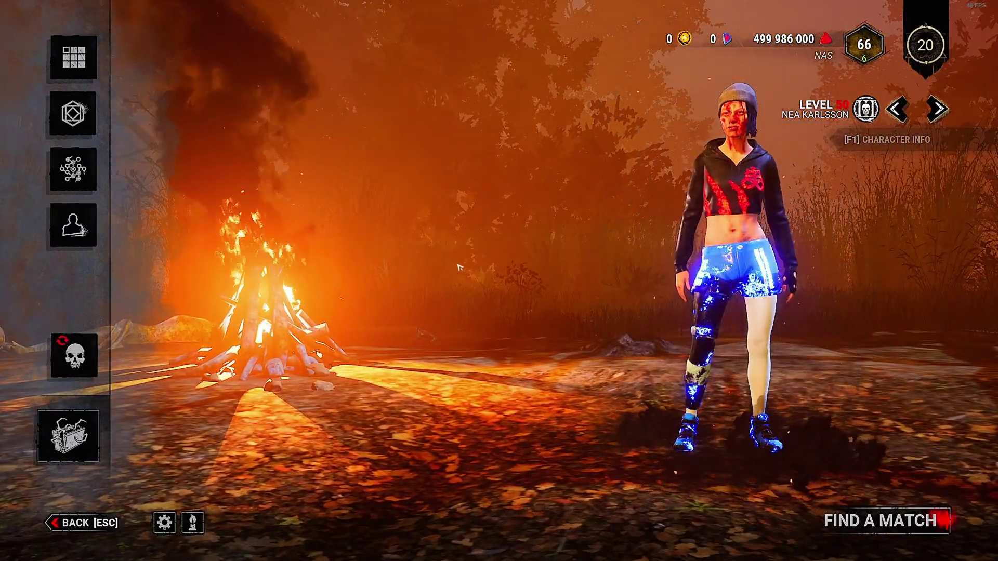
left_click(74, 225)
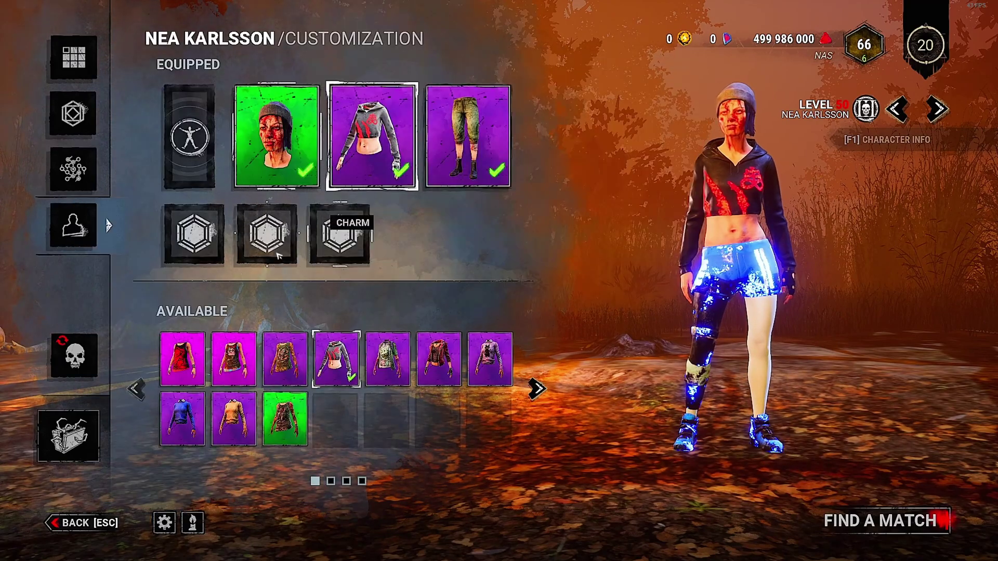
key("Escape")
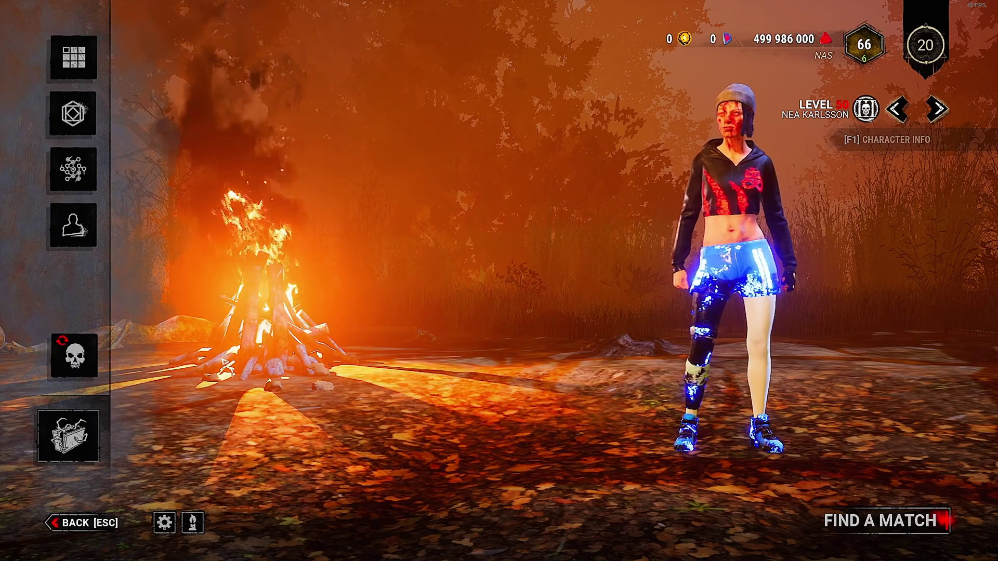
Switch from Dead by Daylight to Discord with Alt+Tab
key("alt+Tab")
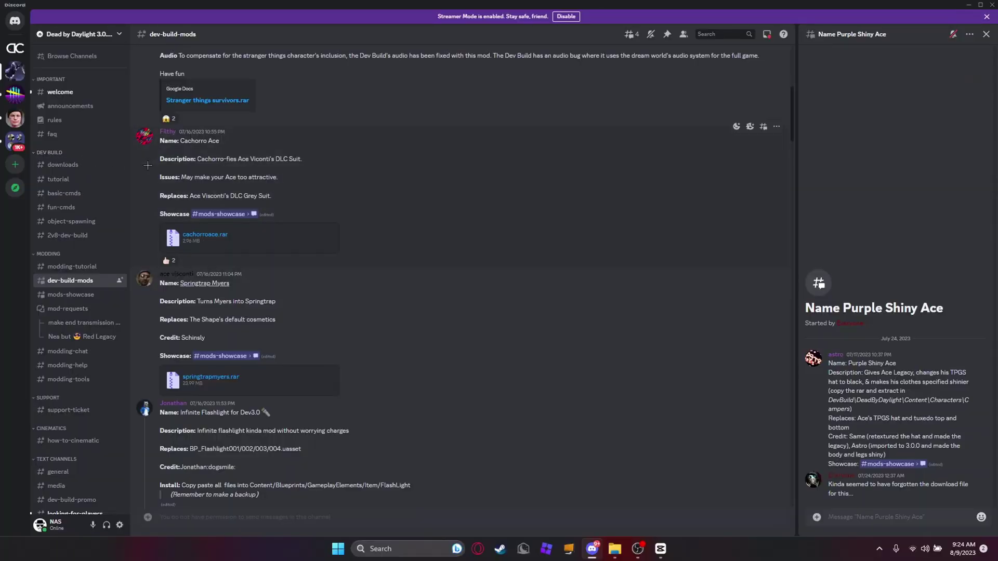
scroll(188, 250, "down", 3)
scroll(235, 328, "down", 1)
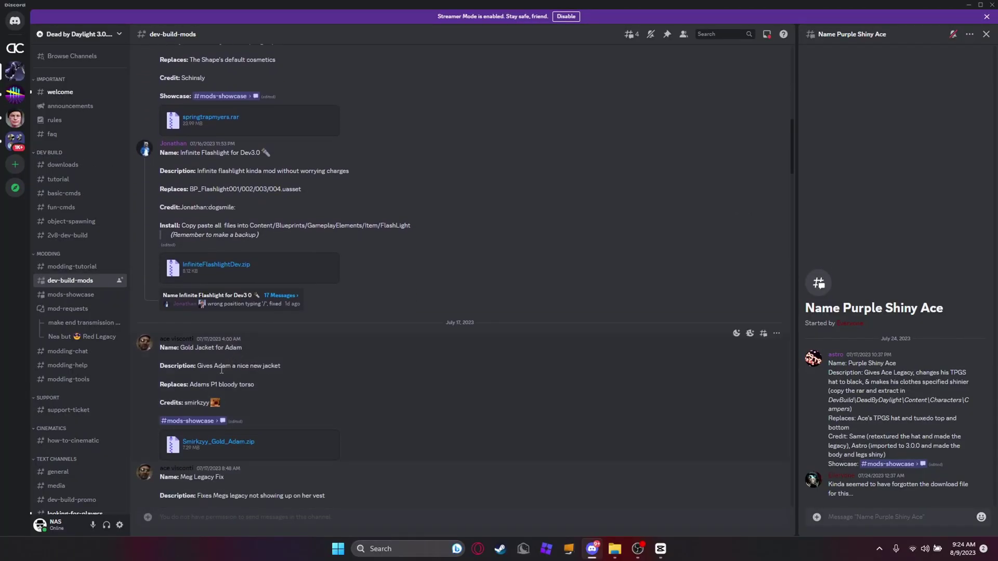